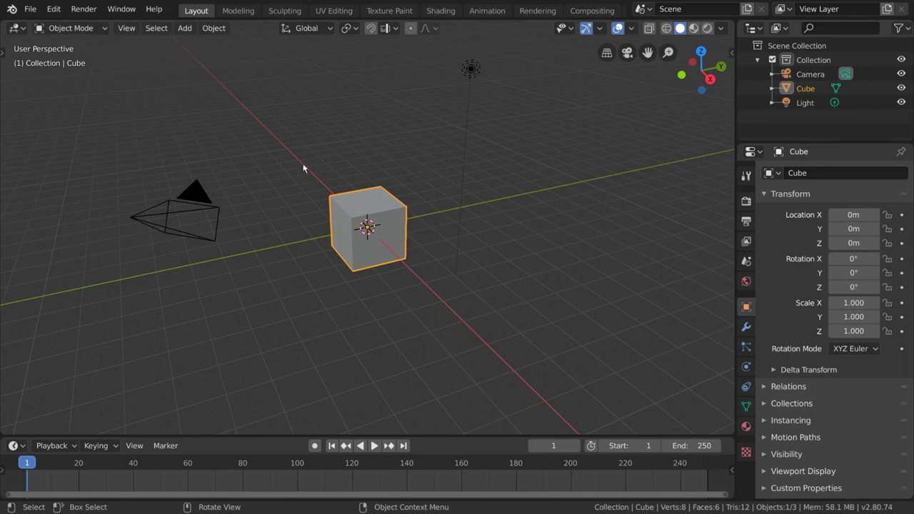
- Try moving the default cube, cancel so it stays at the origin, and show its Object Data properties
key(g)
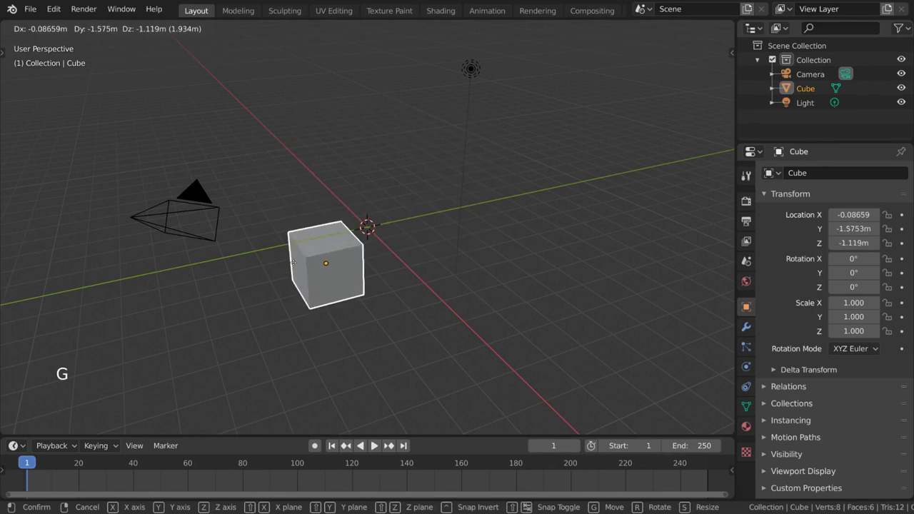
right_click(293, 262)
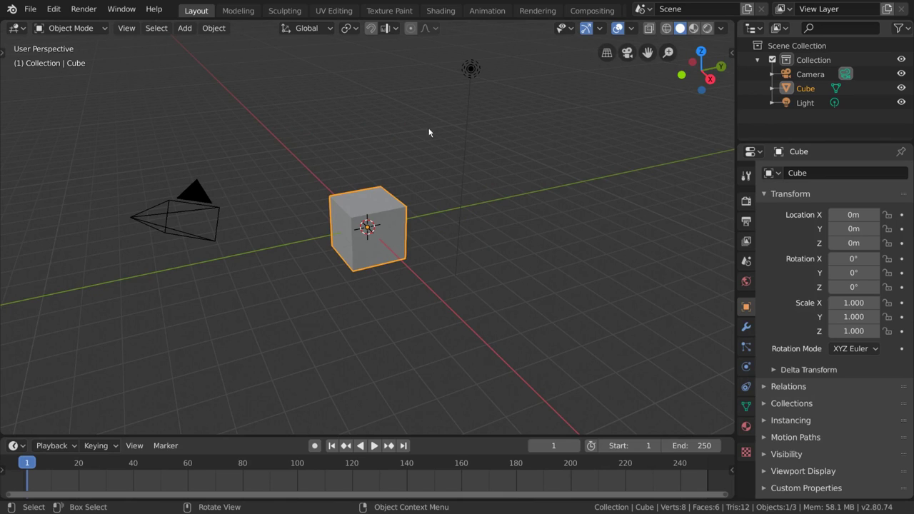
click(746, 406)
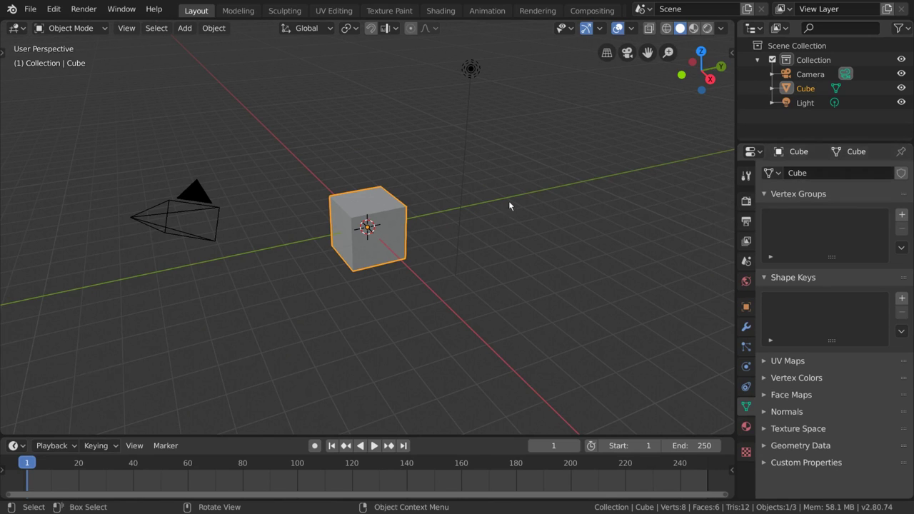
- Try the mode list and Tab toggling, ending in Modeling with the cube in Edit Mode
click(243, 10)
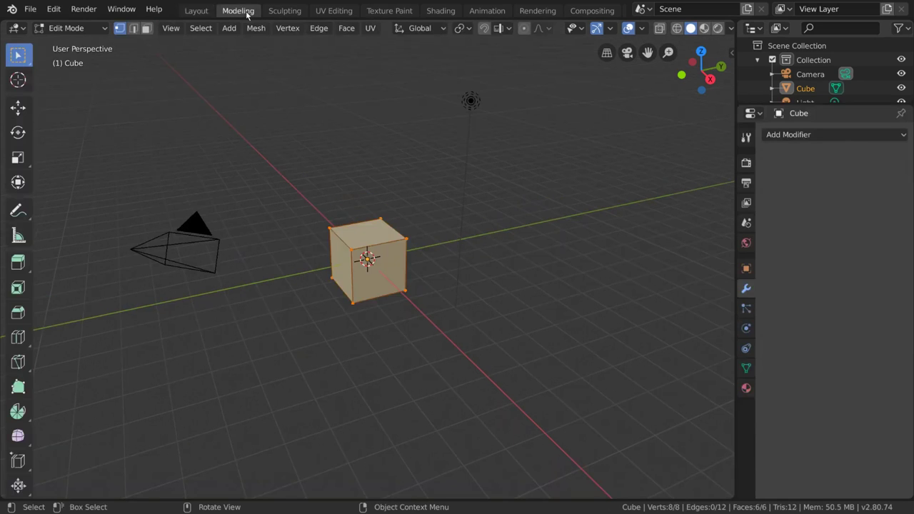
click(97, 32)
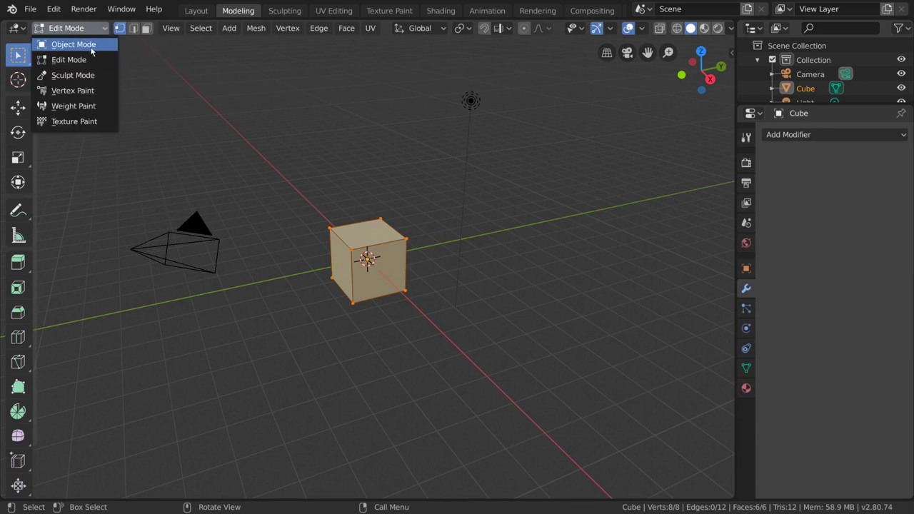
click(119, 26)
click(200, 10)
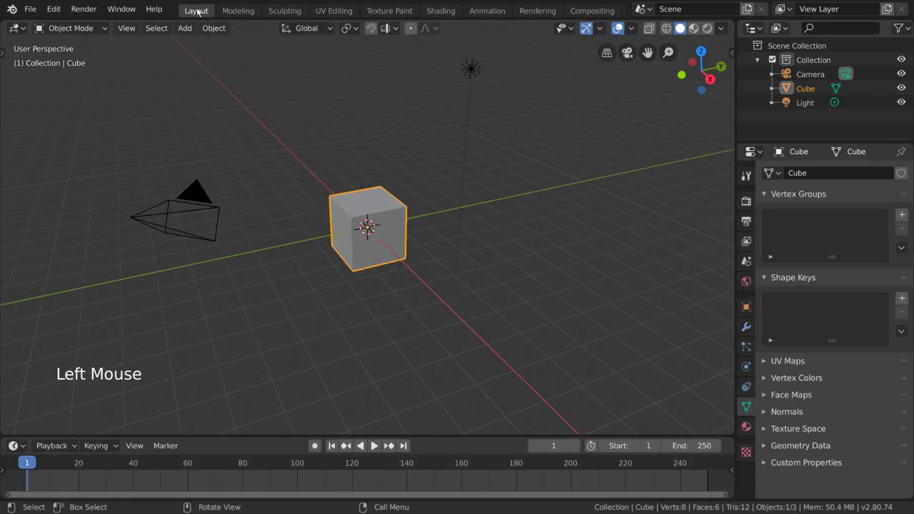
click(97, 30)
click(88, 60)
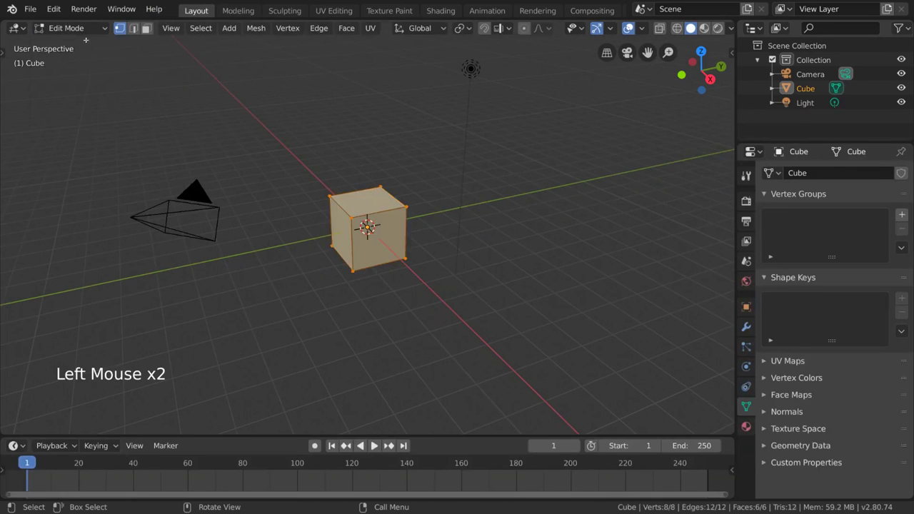
key(Tab)
key(Tab)
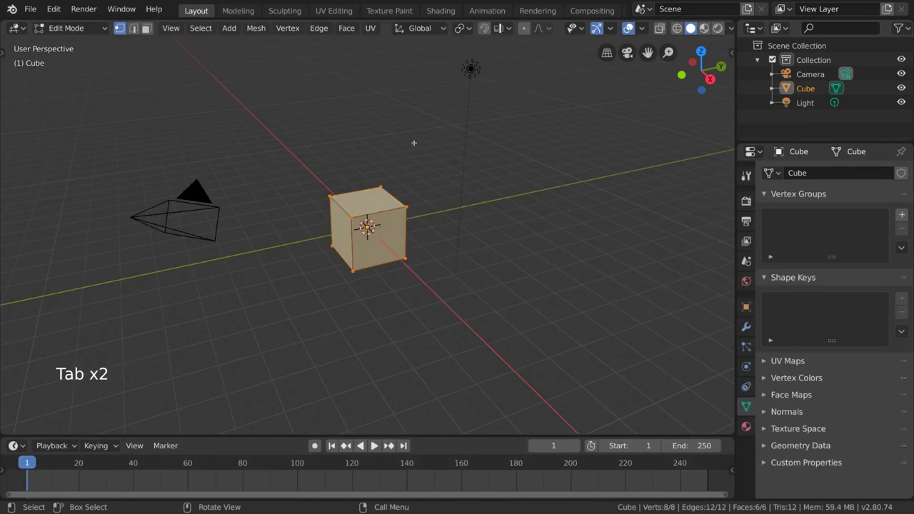
key(Tab)
click(238, 11)
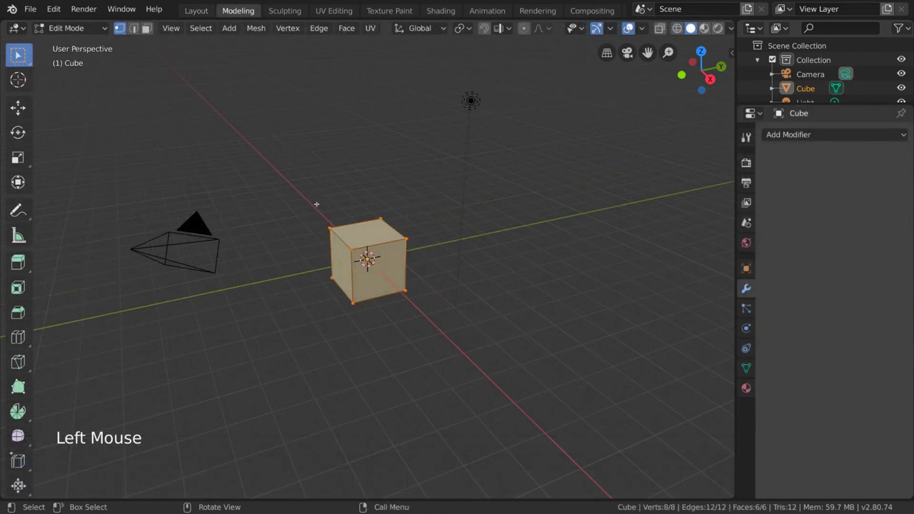
click(324, 236)
shift+click(352, 251)
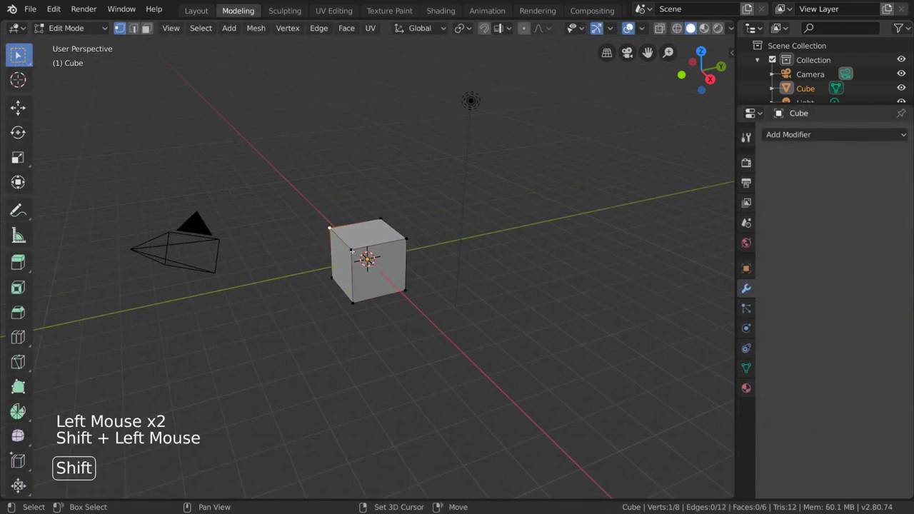
shift+click(405, 238)
shift+click(381, 219)
key(g)
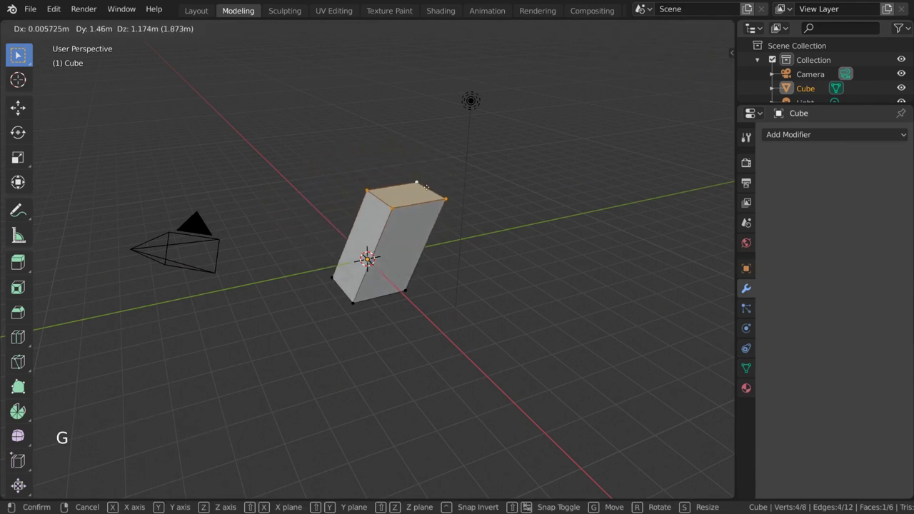
click(443, 203)
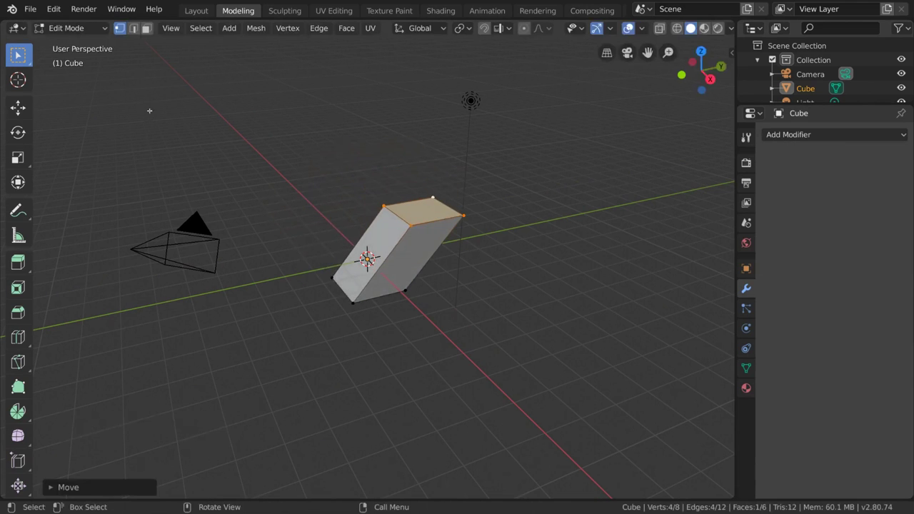
click(71, 28)
click(71, 38)
key(g)
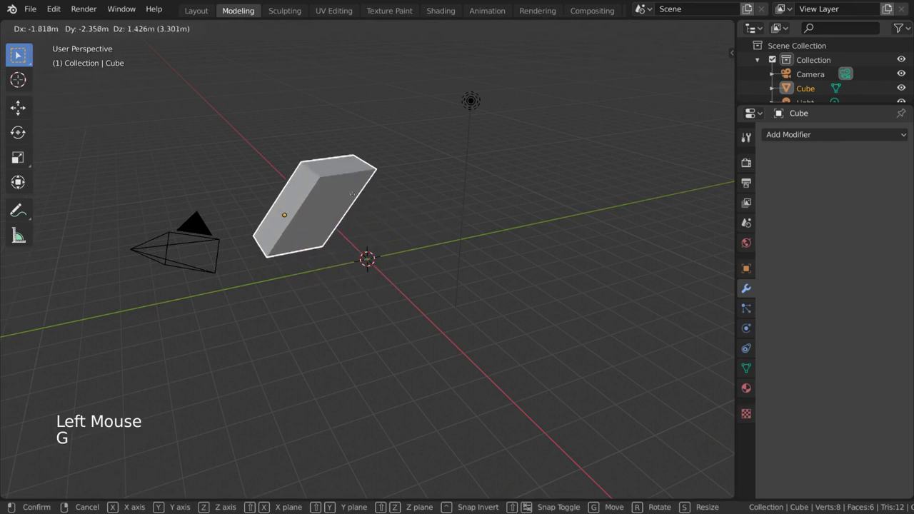
right_click(464, 223)
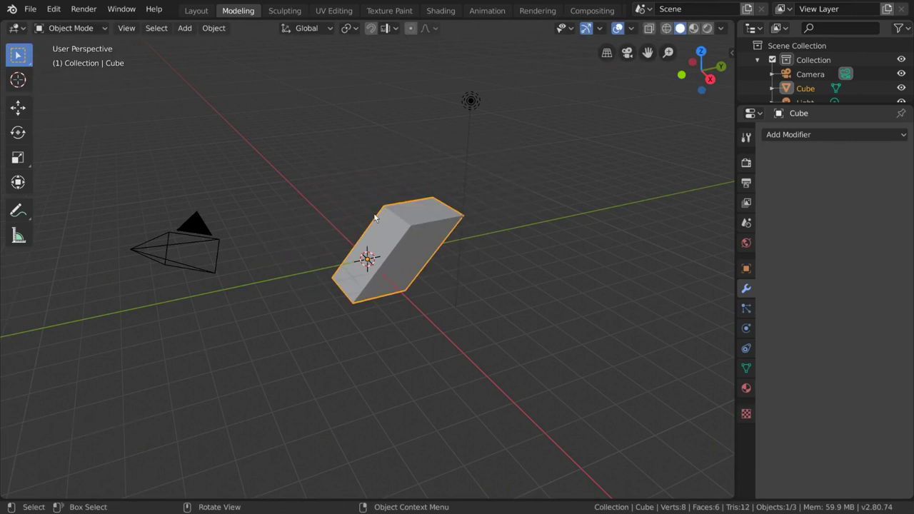
key(ctrl+z)
key(ctrl+z)
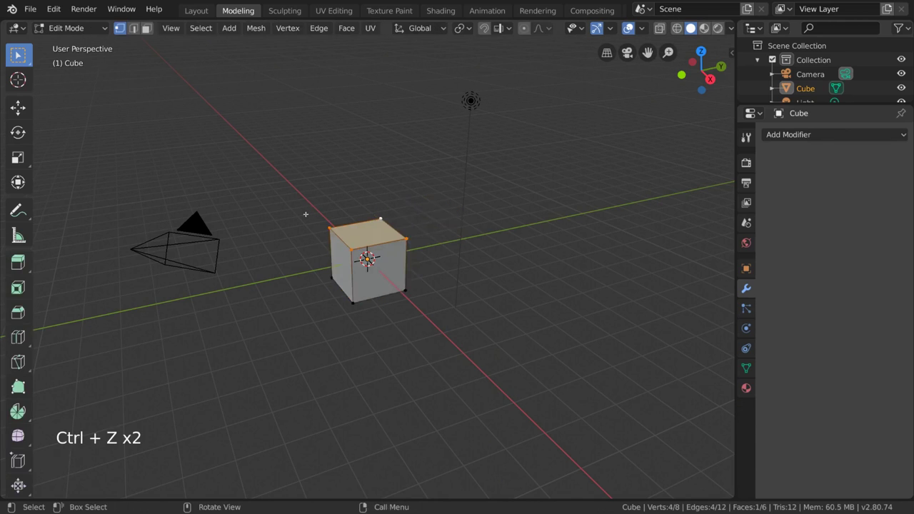
key(Tab)
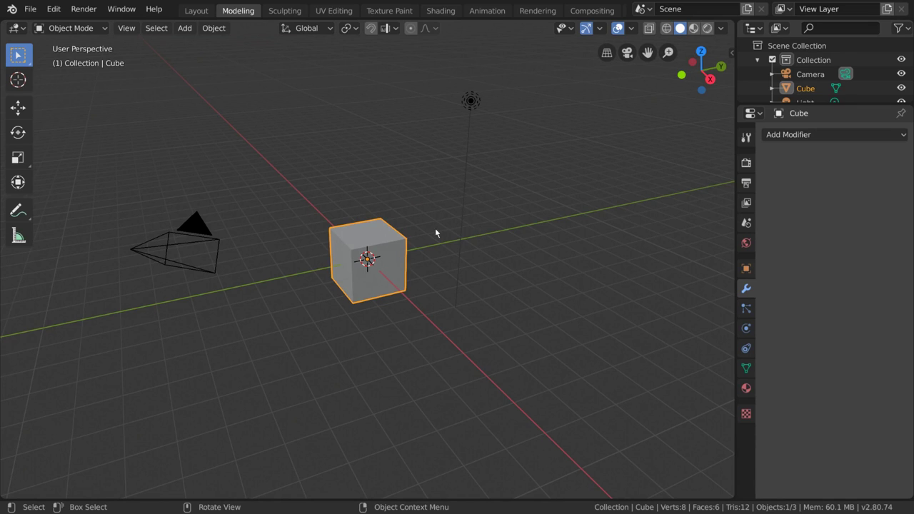
key(ctrl+z)
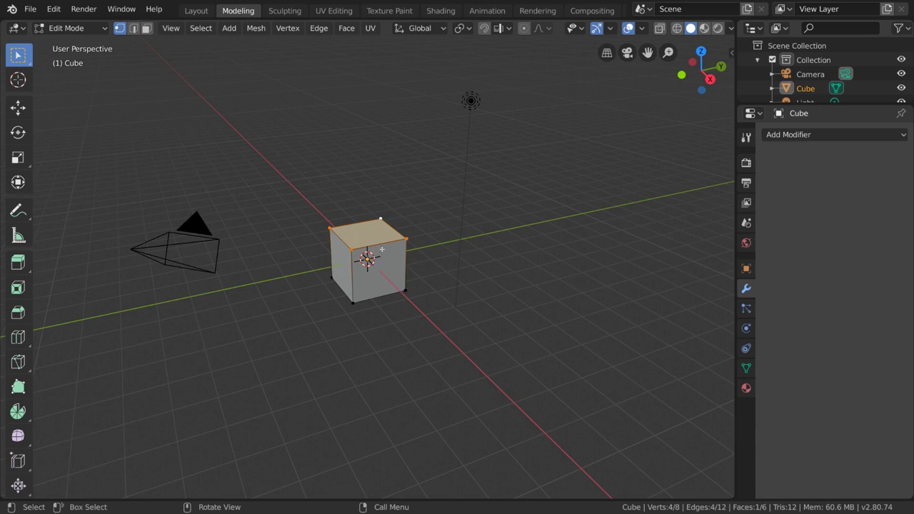
- Drag the cube's top and lower-left vertices to new positions in Edit Mode
click(380, 218)
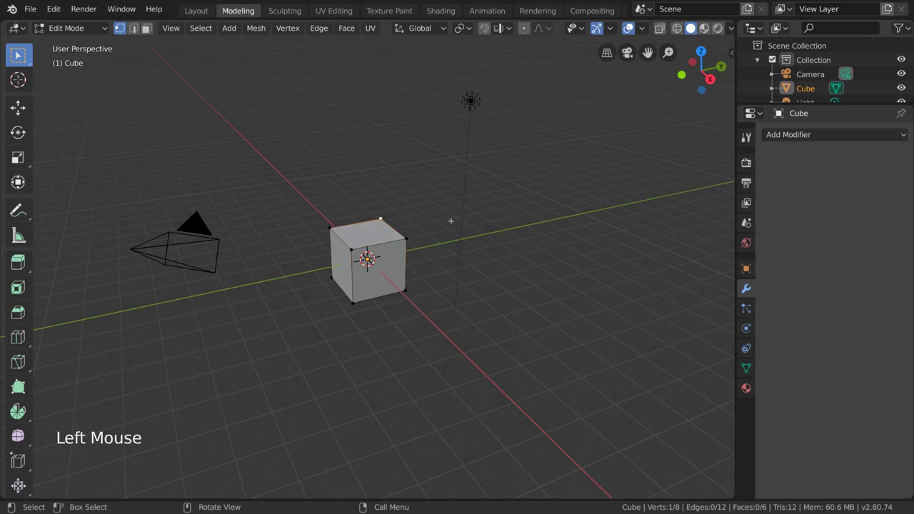
key(g)
click(464, 174)
click(339, 254)
key(g)
click(326, 285)
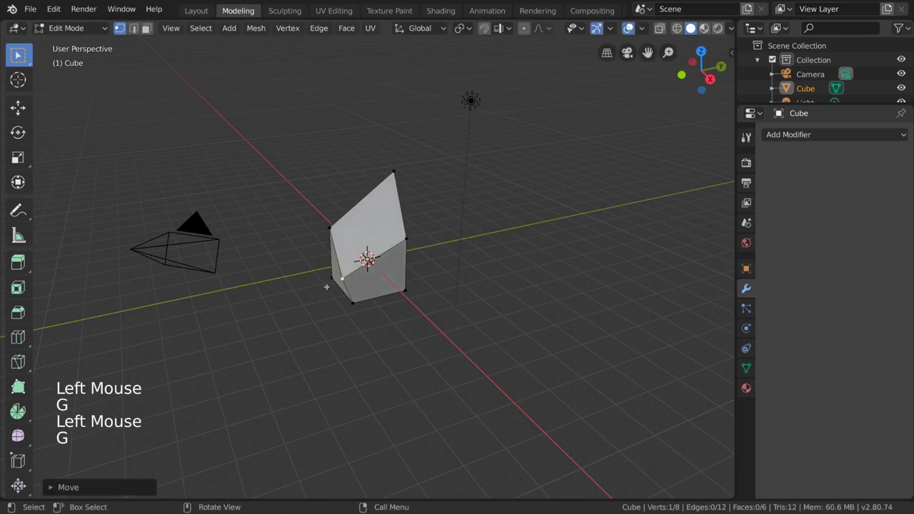
key(g)
click(297, 302)
click(403, 290)
- Move the right and bottom vertices, then rotate a pair of selected vertices
key(g)
click(438, 333)
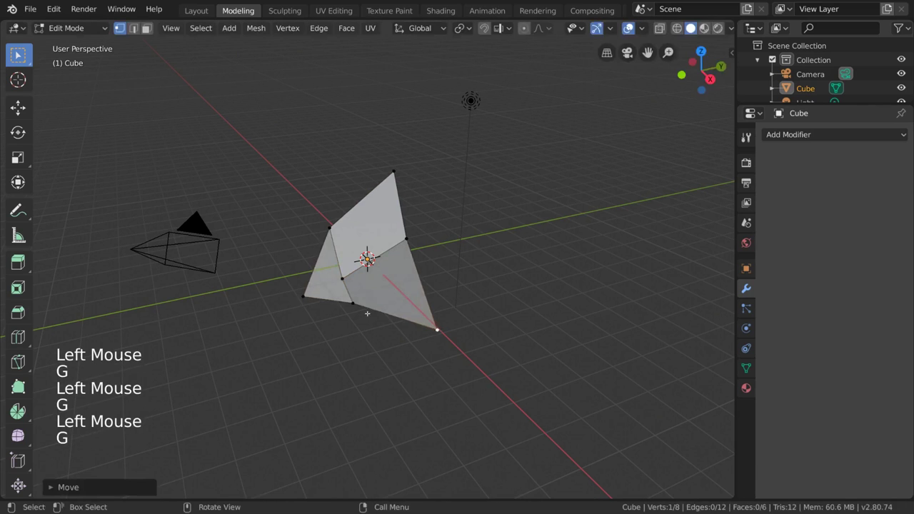
click(355, 305)
key(g)
click(361, 343)
shift+click(406, 238)
key(g)
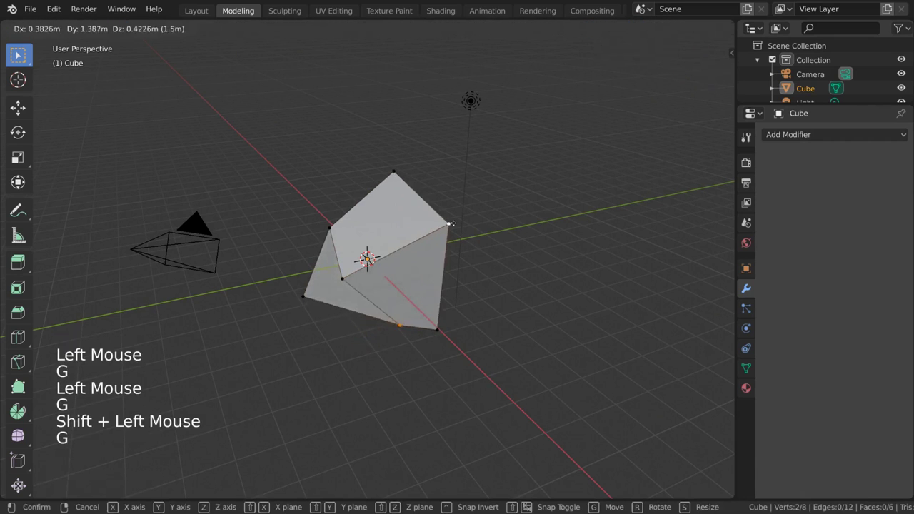
key(r)
click(511, 265)
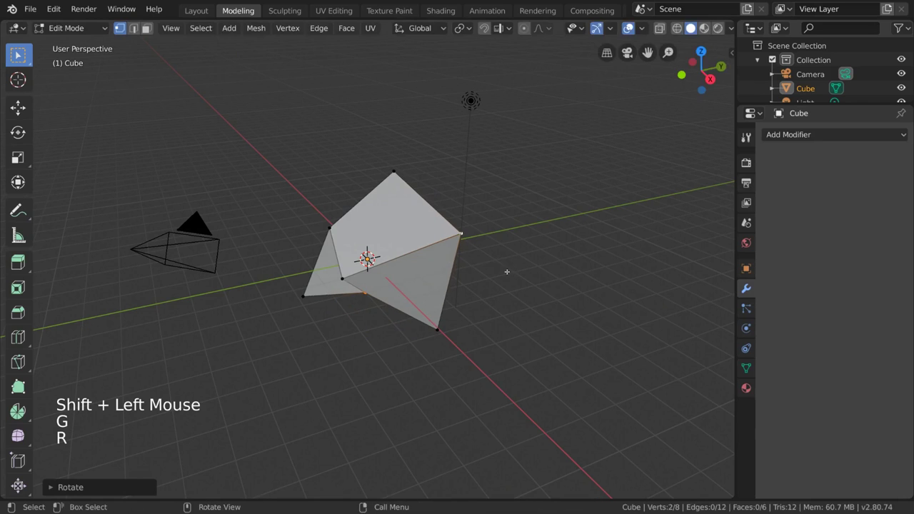
- Back in Object Mode, trackball-rotate the whole cube to a tilted orientation
key(Tab)
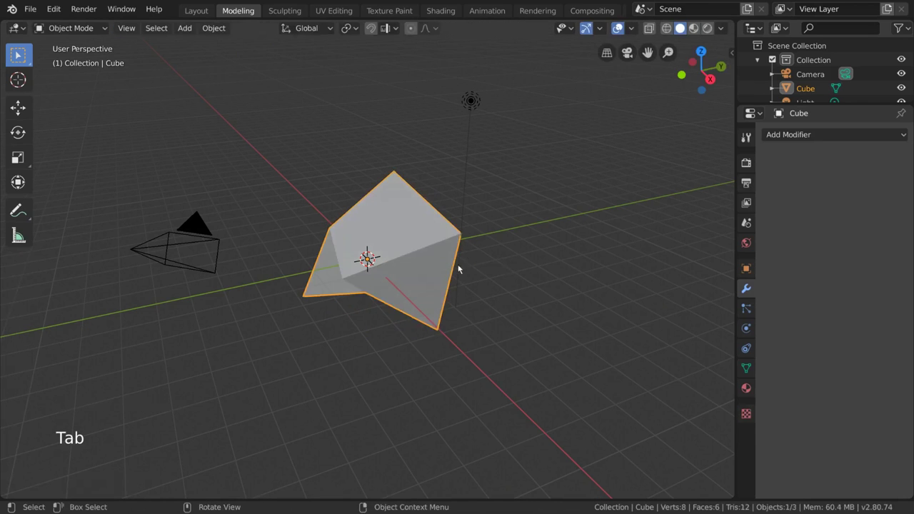
key(r)
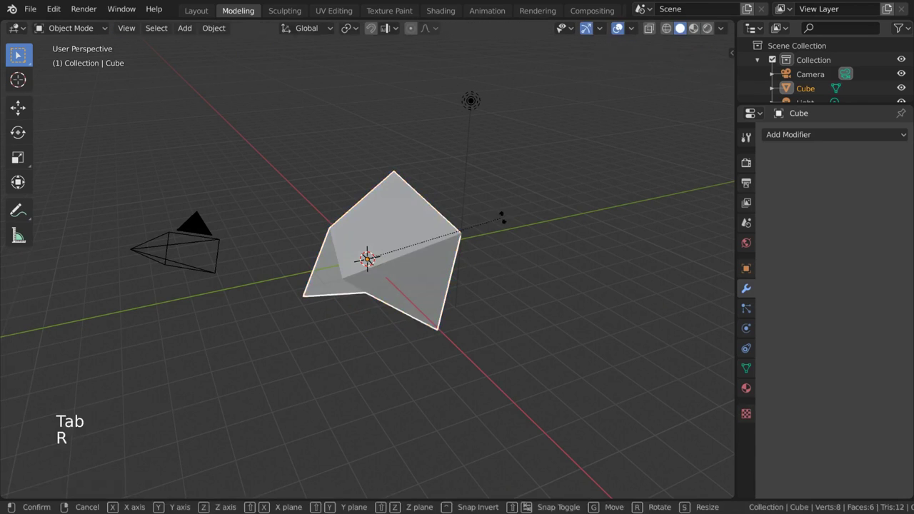
key(r)
click(508, 207)
key(r)
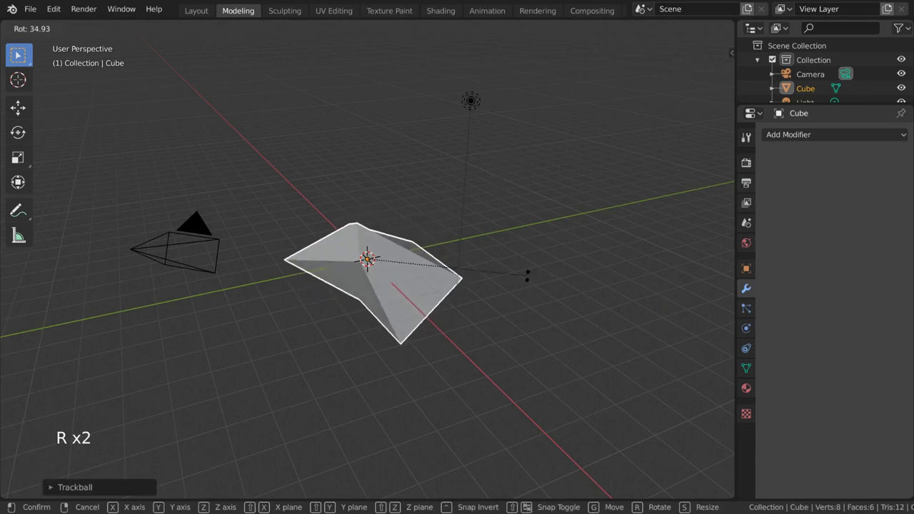
click(521, 293)
- Finish one more trackball rotation, then Ctrl+Z five times back to the undeformed cube
key(r)
key(r)
click(484, 271)
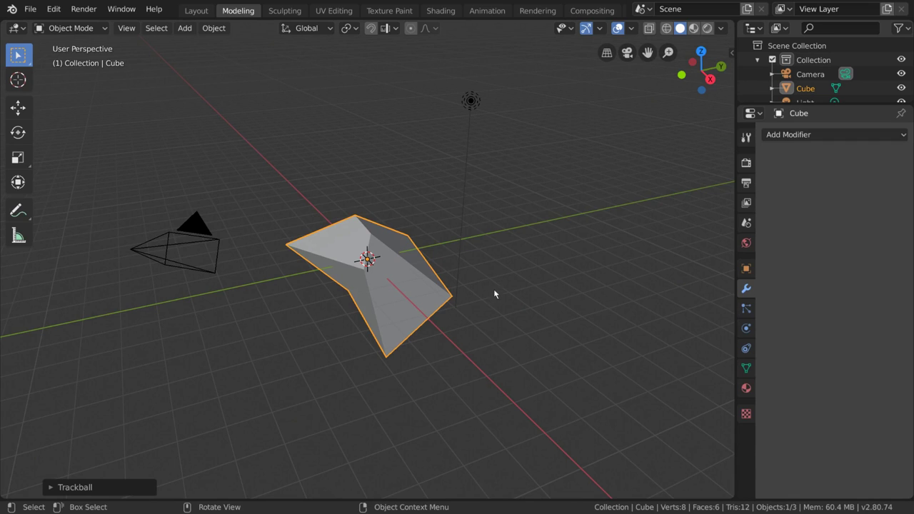
key(ctrl+z)
key(ctrl+z)
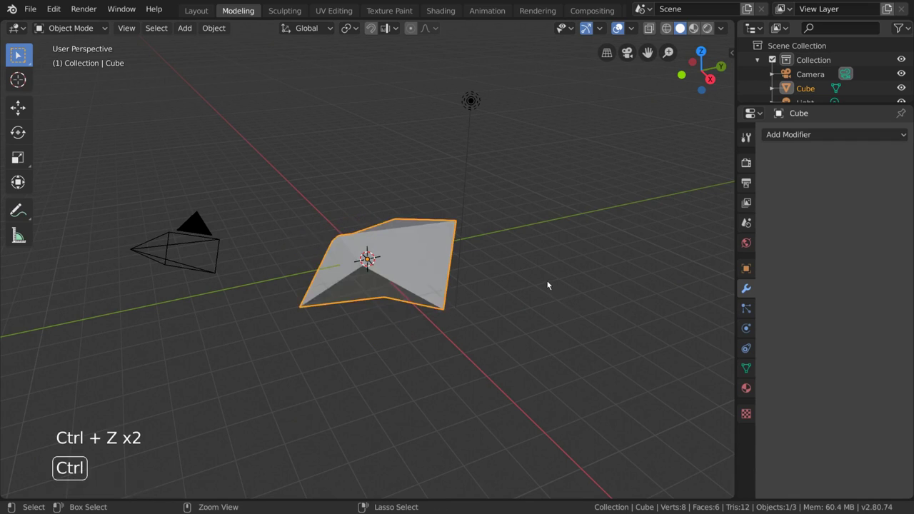
key(ctrl+z)
key(ctrl+z)
key(ctrl+z)
key(ctrl+z)
key(ctrl+z)
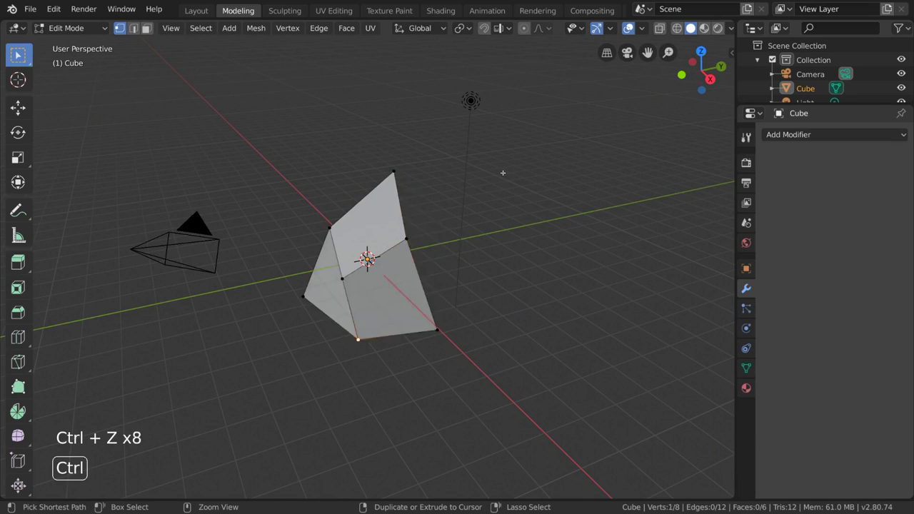
key(ctrl+z)
key(ctrl+z)
key(ctrl+z)
key(ctrl+z)
key(ctrl+z)
key(ctrl+z)
key(ctrl+z)
key(ctrl+z)
key(ctrl+z)
key(ctrl+z)
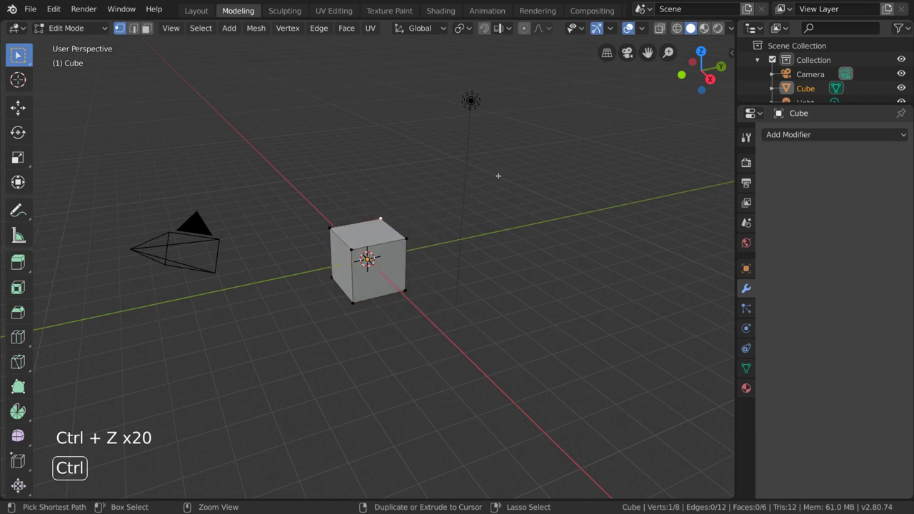
key(ctrl+z)
key(ctrl+z)
key(ctrl+z)
key(ctrl+z)
key(ctrl+z)
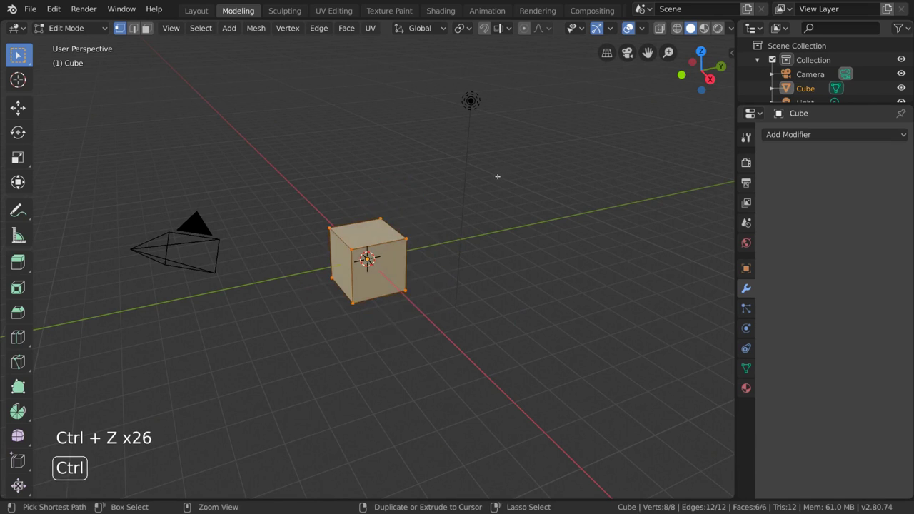
key(ctrl+z)
key(ctrl+z)
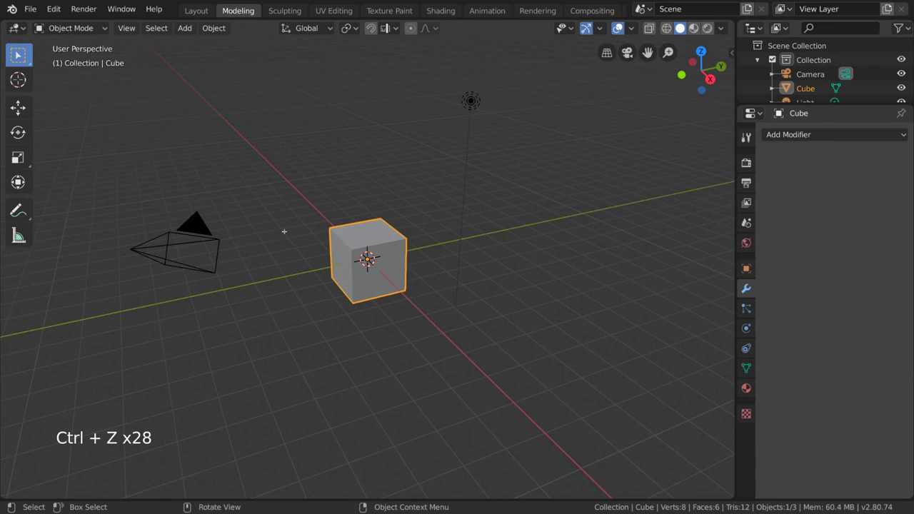
- Add an armature and move it up above the cube
click(207, 236)
click(71, 28)
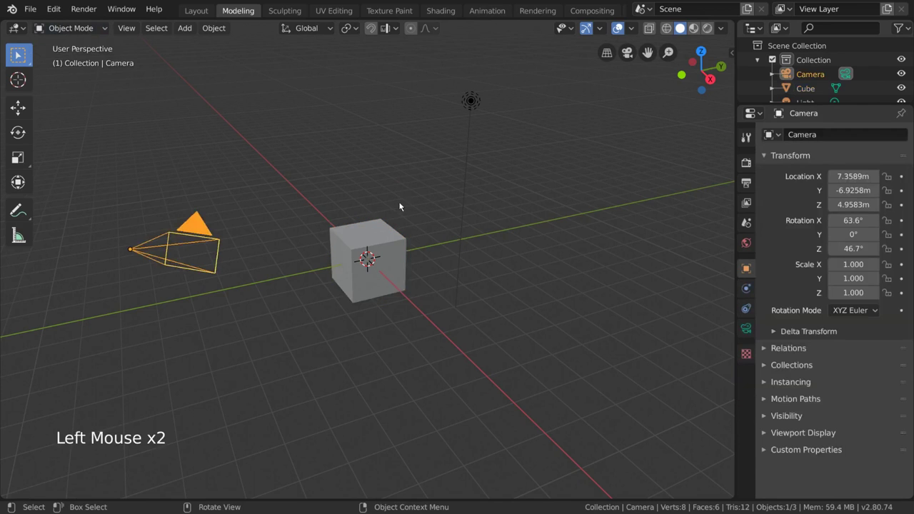
key(shift+a)
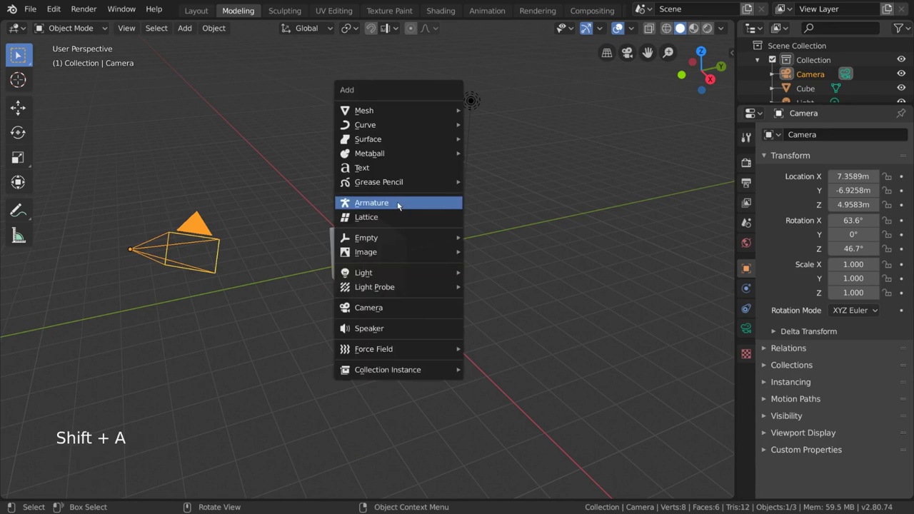
click(397, 203)
key(g)
click(387, 134)
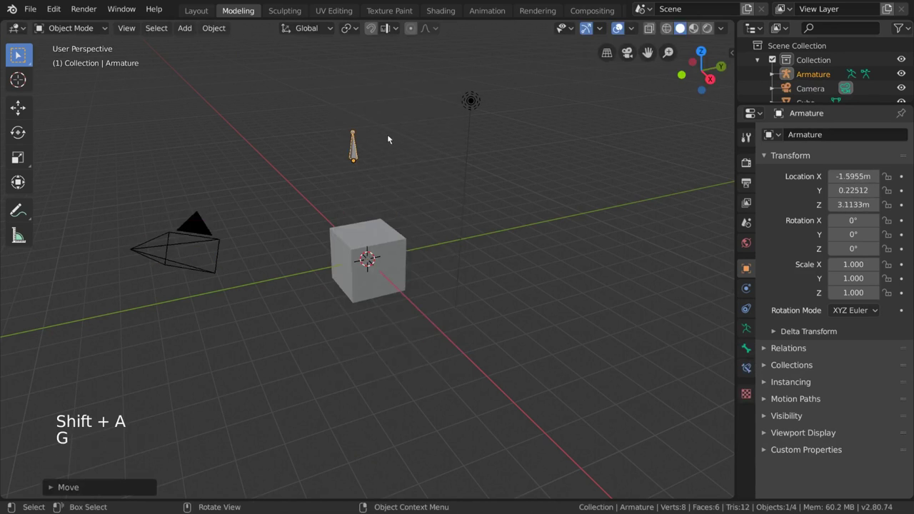
- Point the bone right and extrude two more bones, returning to Object Mode unrotated
key(Tab)
click(352, 132)
key(g)
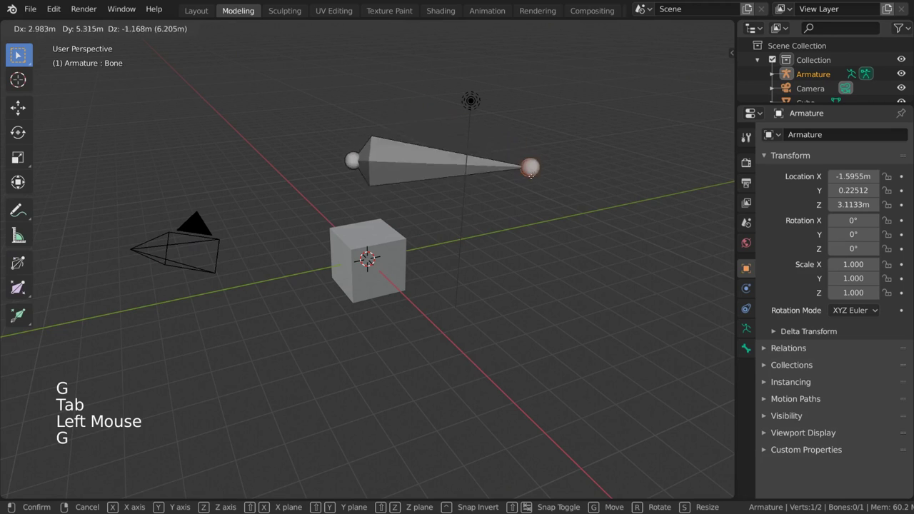
click(405, 143)
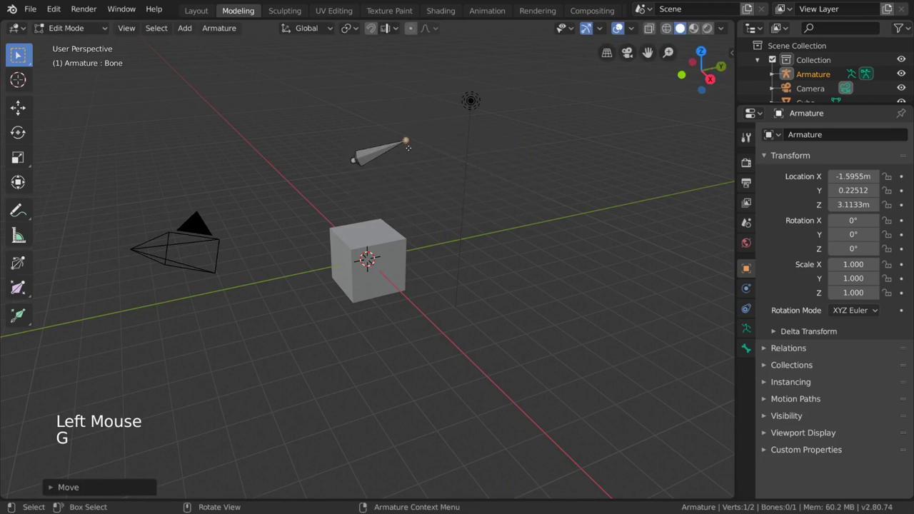
key(e)
click(500, 214)
key(e)
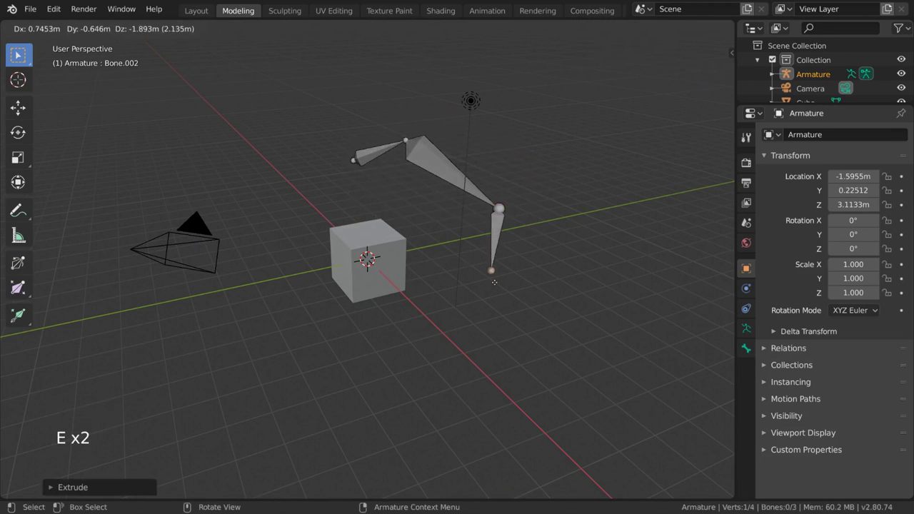
click(500, 321)
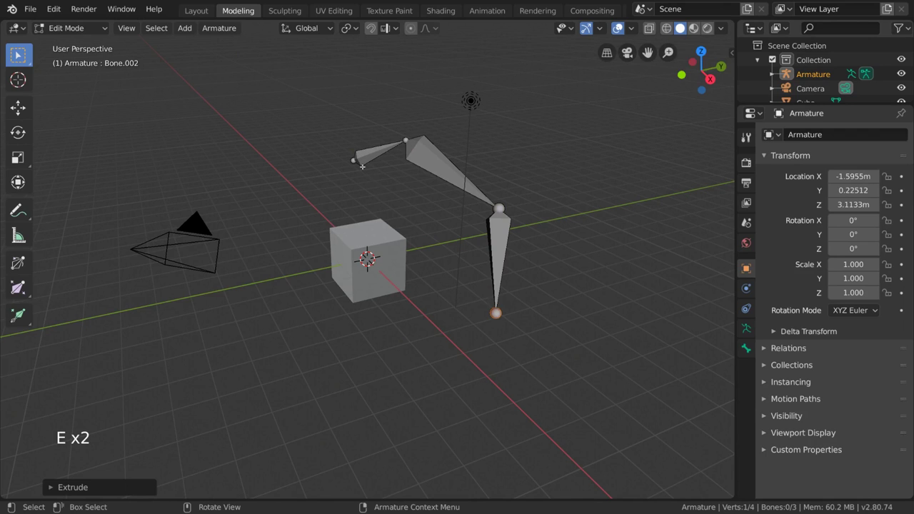
key(Tab)
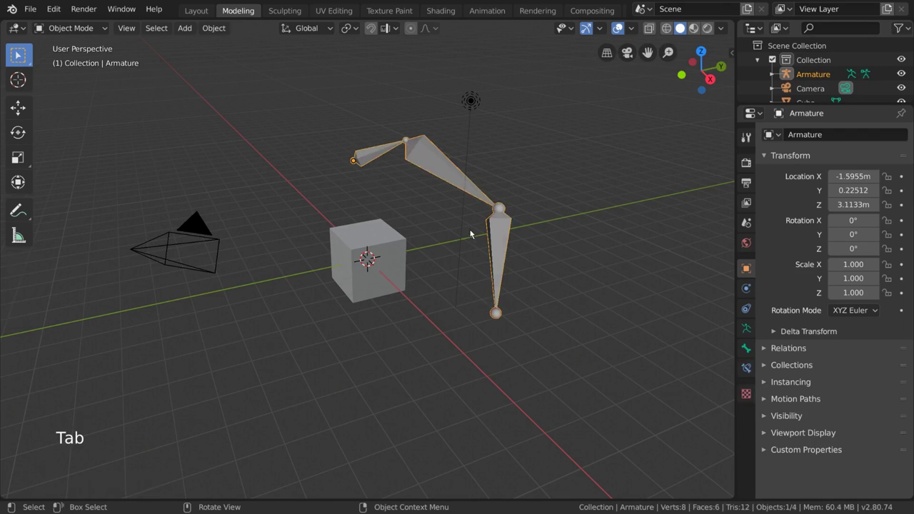
key(r)
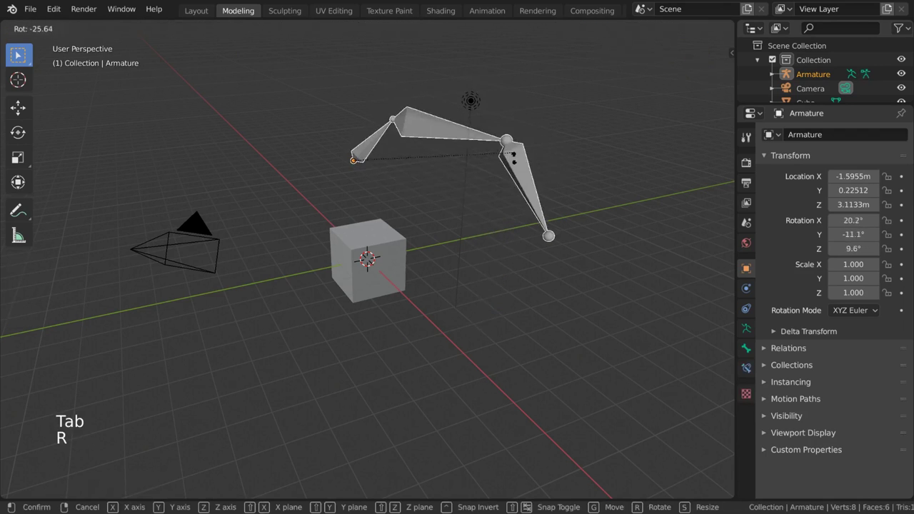
right_click(500, 197)
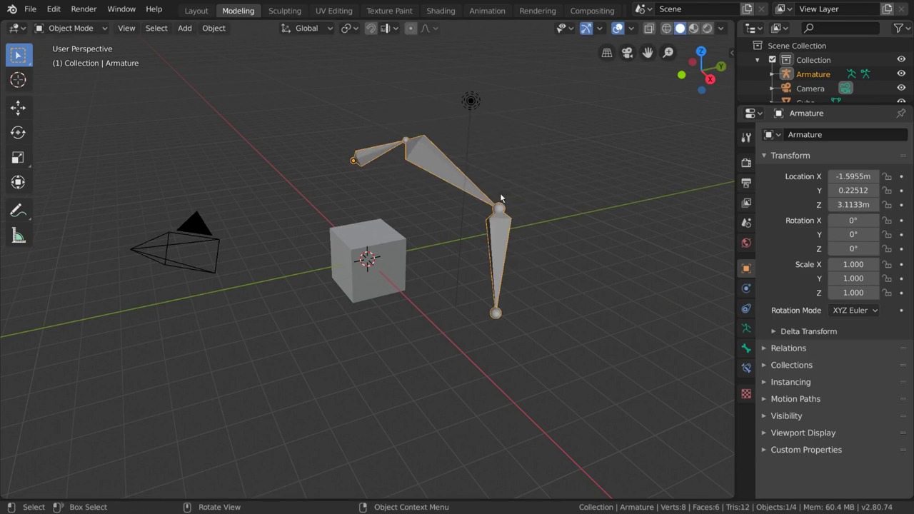
- Duplicate the cube beside the original and open both cubes together in Edit Mode
key(ctrl+z)
key(shift+d)
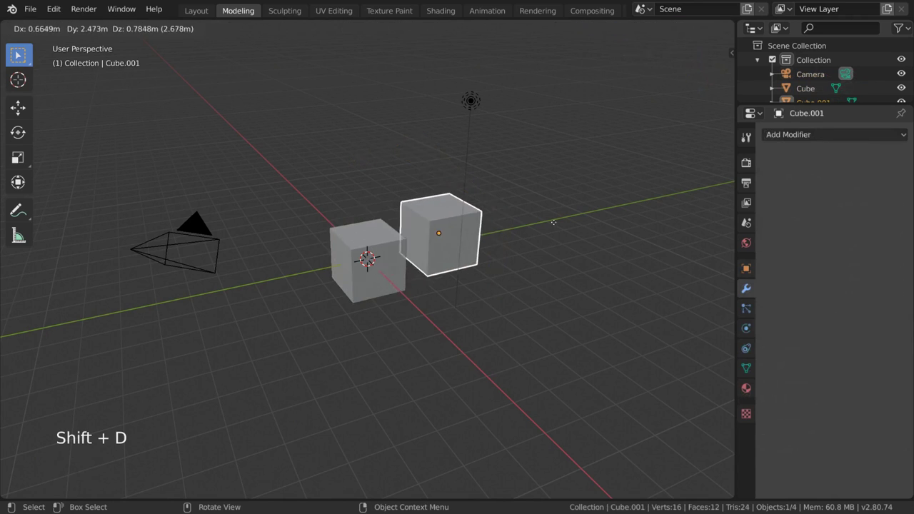
click(569, 239)
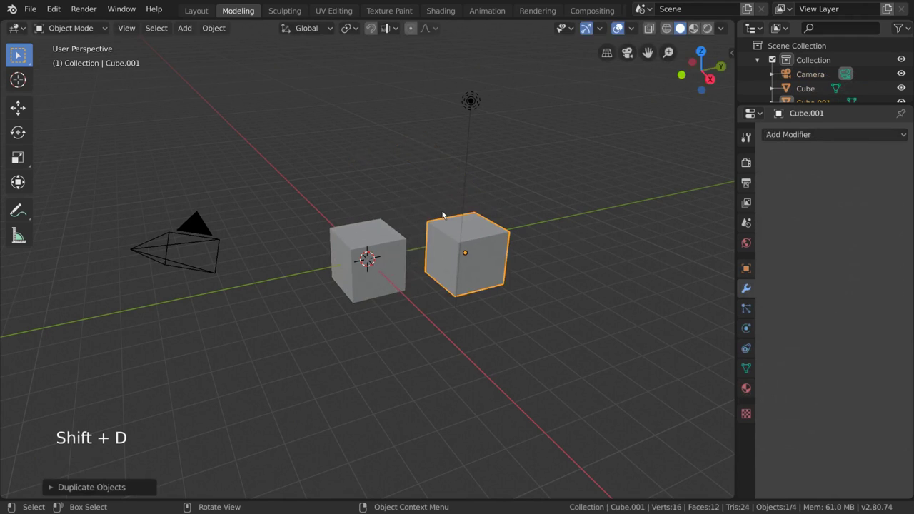
click(378, 243)
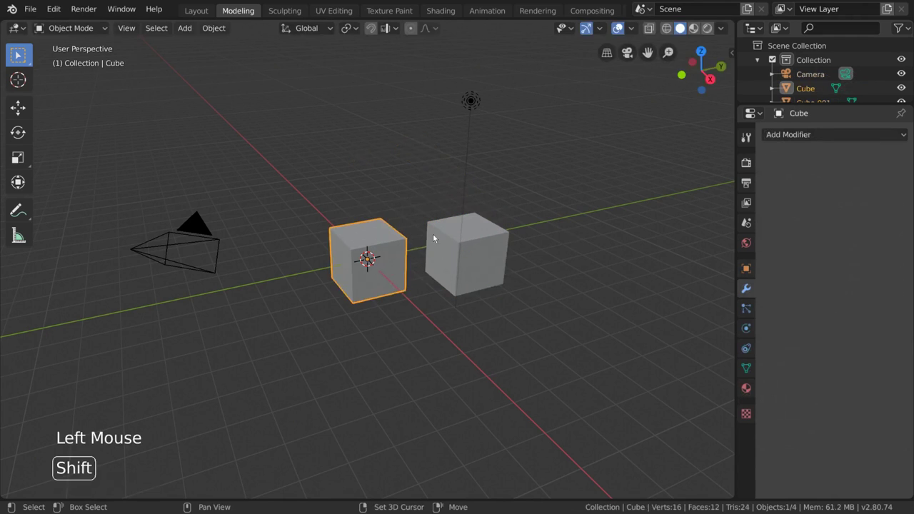
shift+click(478, 237)
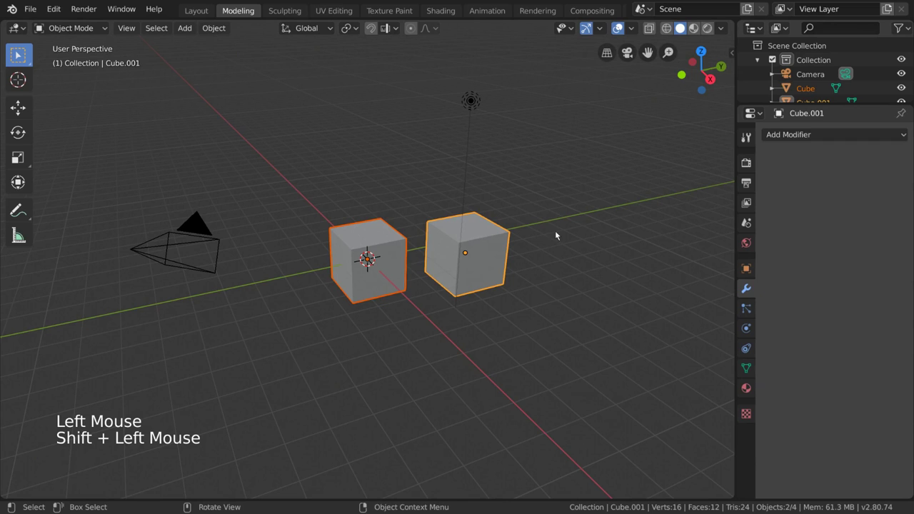
click(78, 28)
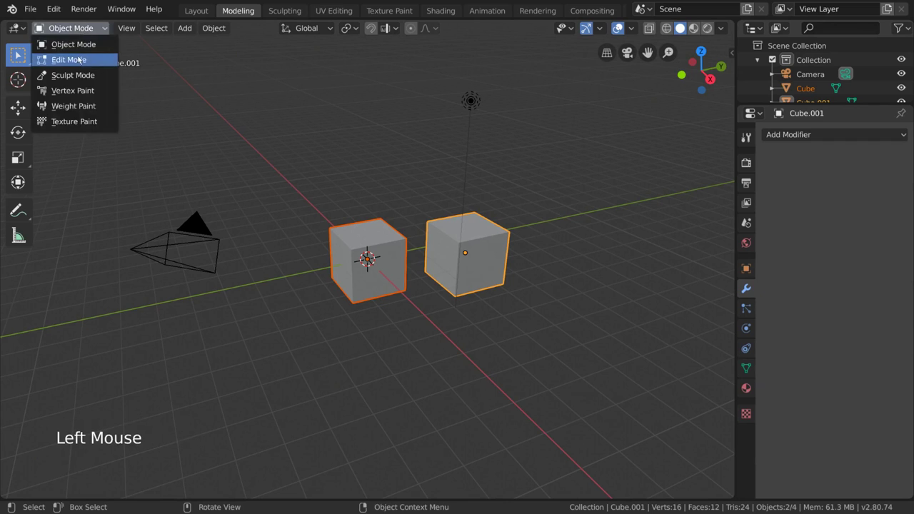
click(77, 60)
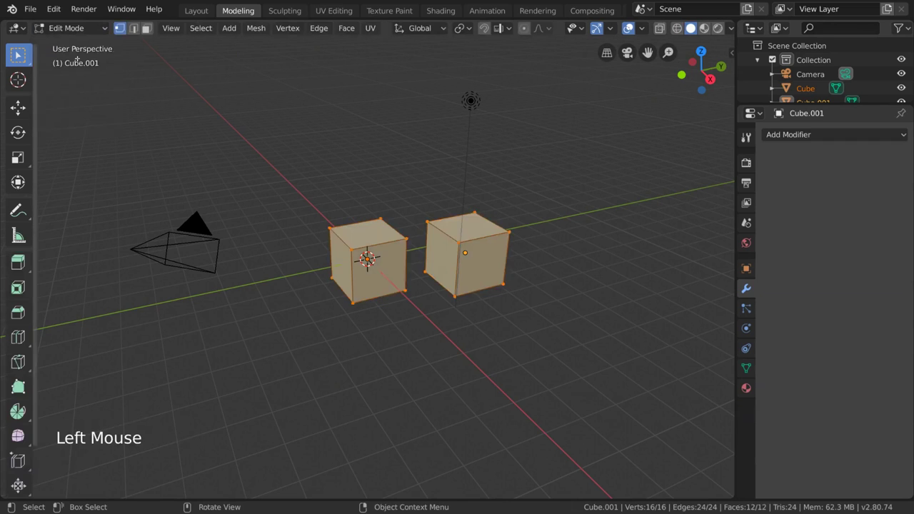
- Select a top vertex on each cube and try a grab, then cancel it
click(374, 219)
shift+click(421, 221)
key(g)
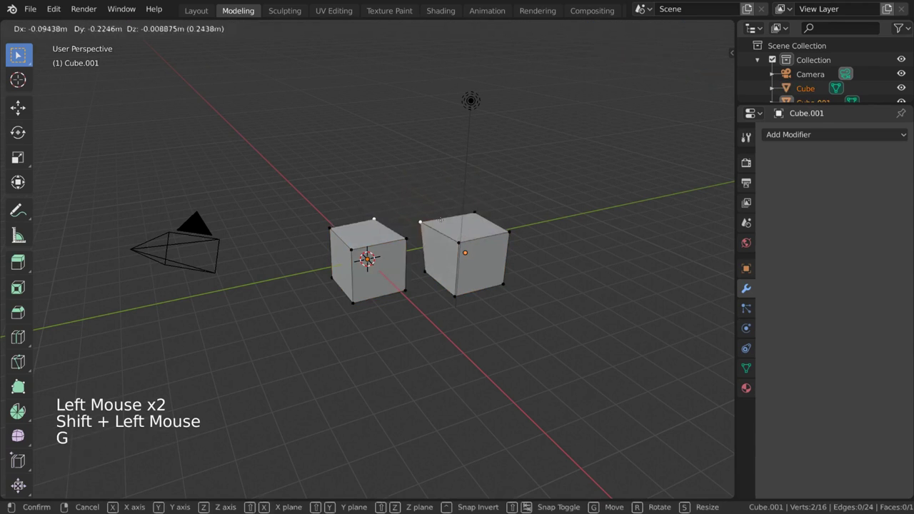
key(Escape)
- Select the right cube's front face, try moving it, cancel, then pick two top vertices
shift+click(455, 295)
key(g)
shift+click(505, 288)
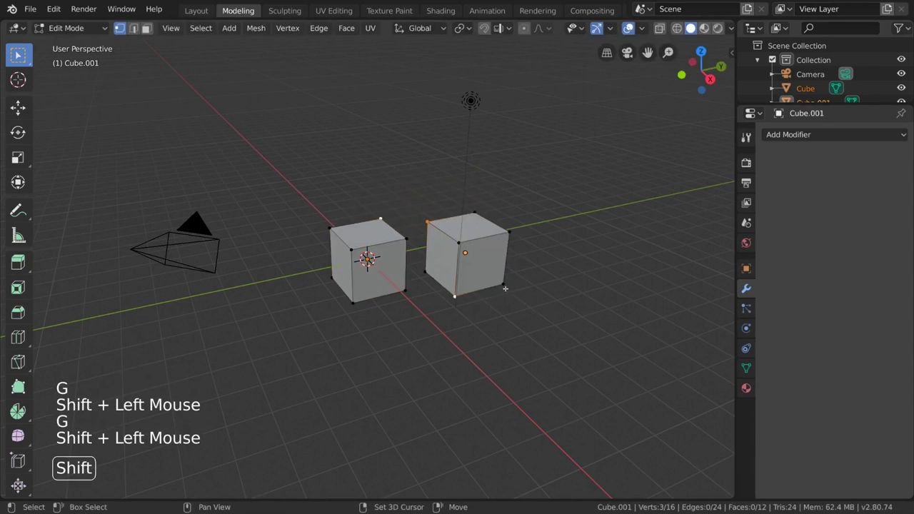
shift+click(509, 233)
shift+click(458, 243)
key(g)
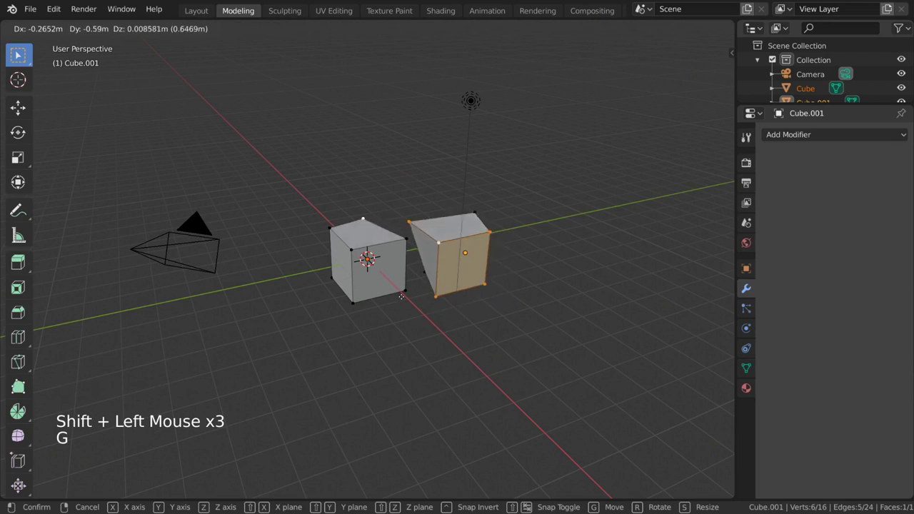
key(Escape)
click(427, 222)
shift+click(382, 218)
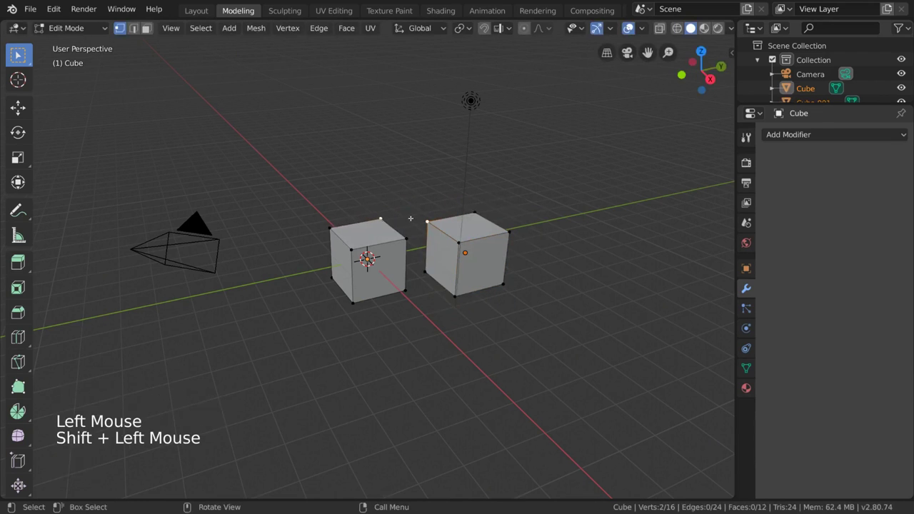
- Fill a diagonal edge across the left cube's top face between two selected vertices
key(f)
key(f)
key(f)
key(f)
key(f)
key(f)
key(f)
key(f)
key(f)
key(f)
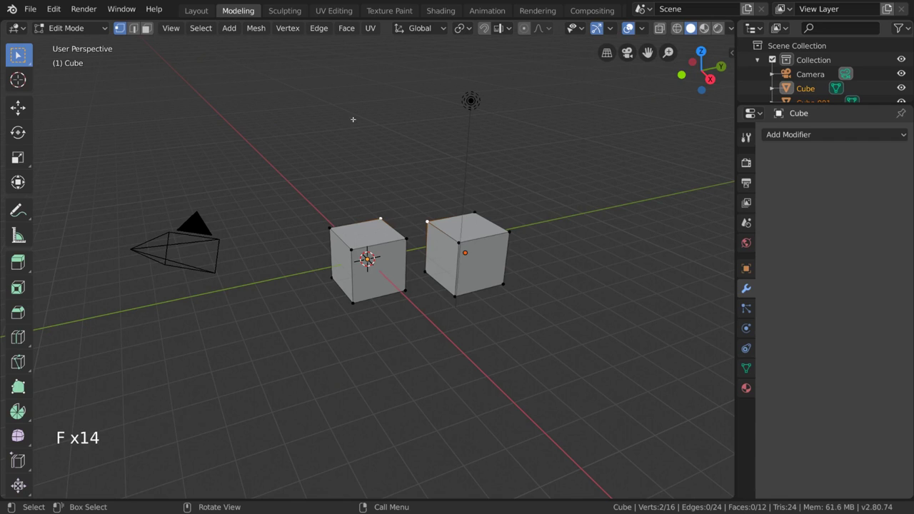
key(f)
key(f)
key(f)
key(f)
key(f)
key(f)
key(f)
shift+click(372, 222)
key(f)
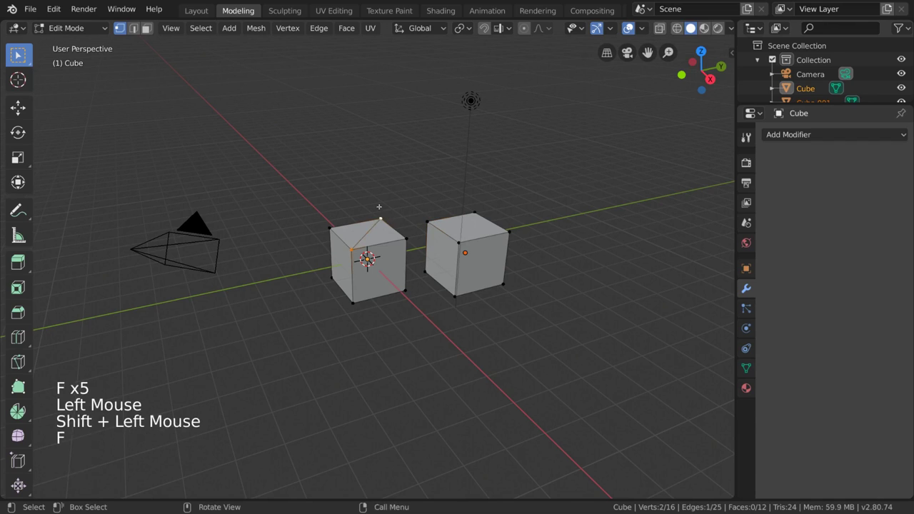
click(379, 208)
shift+click(429, 204)
key(f)
key(f)
key(f)
key(f)
key(f)
key(f)
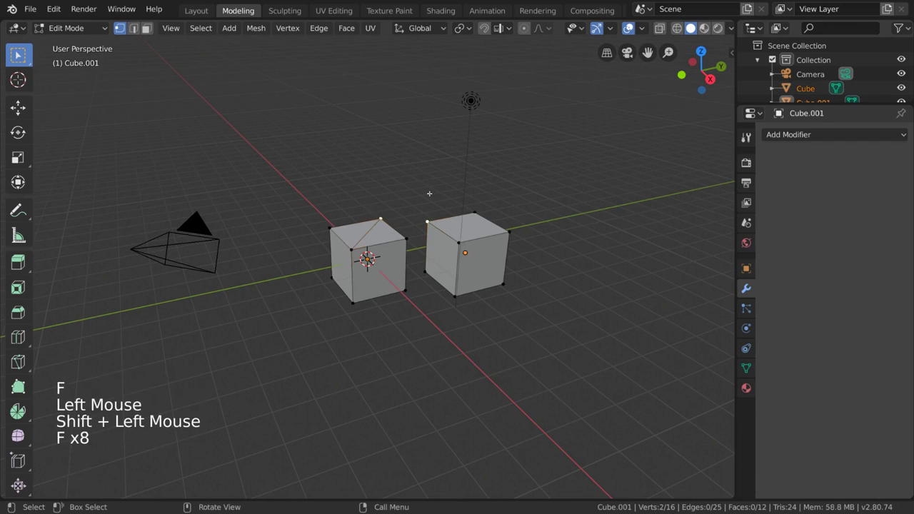
key(f)
key(f)
key(f)
key(f)
key(f)
key(f)
key(f)
key(f)
key(f)
key(f)
key(f)
key(f)
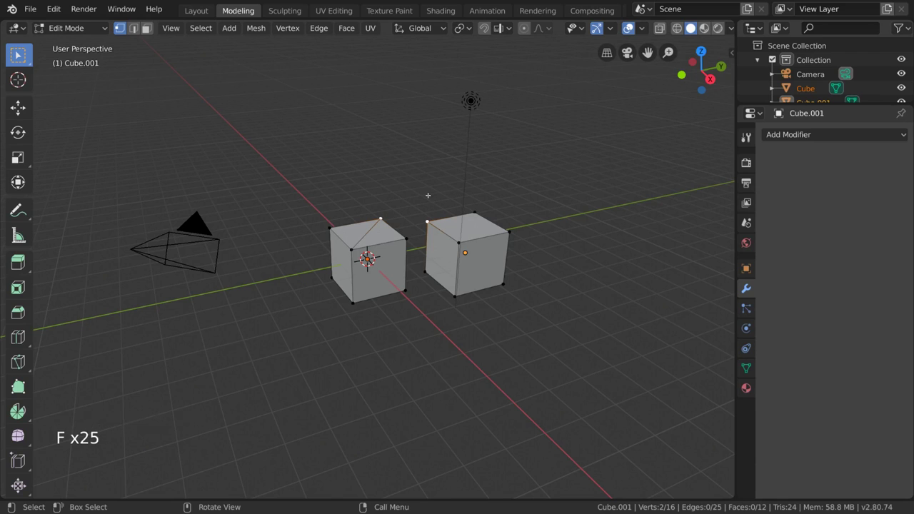
key(f)
key(f)
key(f)
click(95, 28)
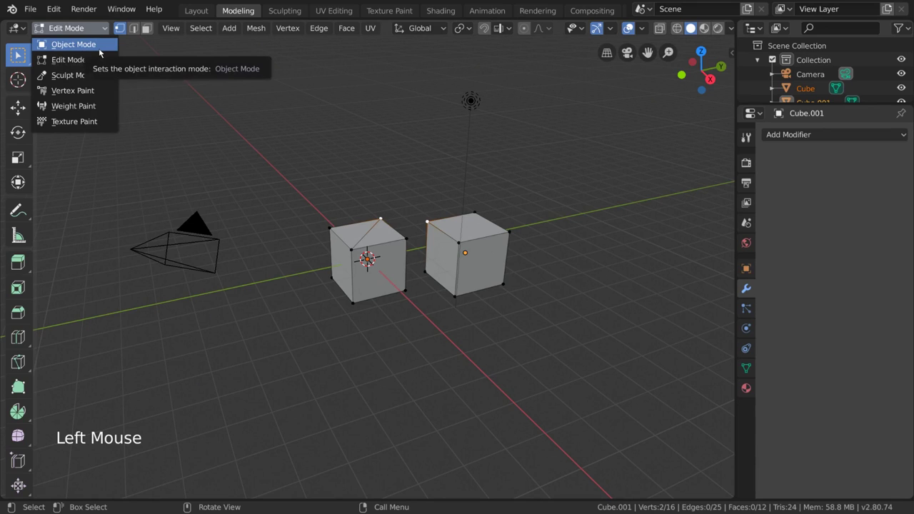
- Return to Object Mode and join the two cubes into one object (Object > Join, Ctrl+J)
click(99, 47)
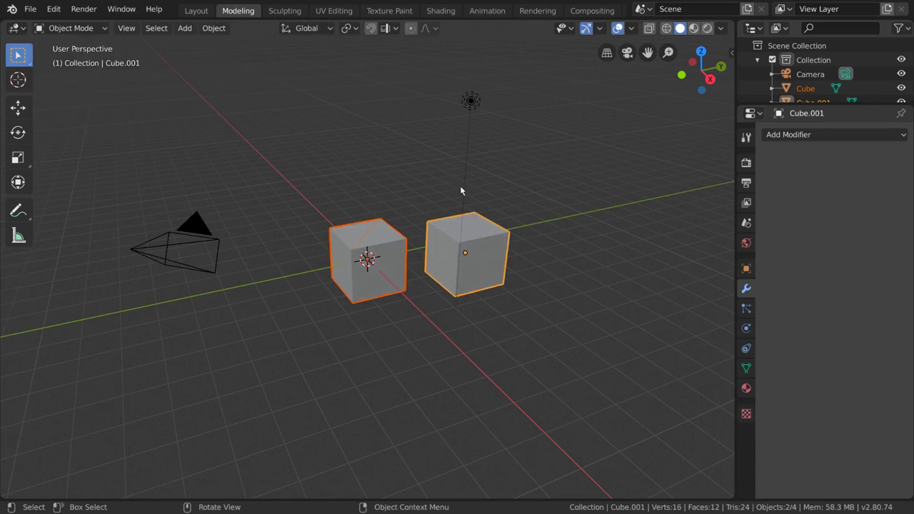
click(222, 28)
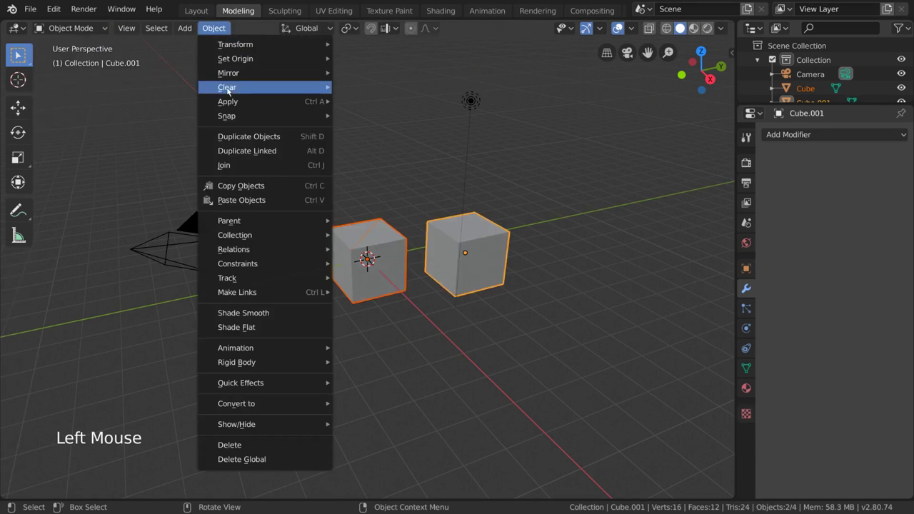
click(309, 169)
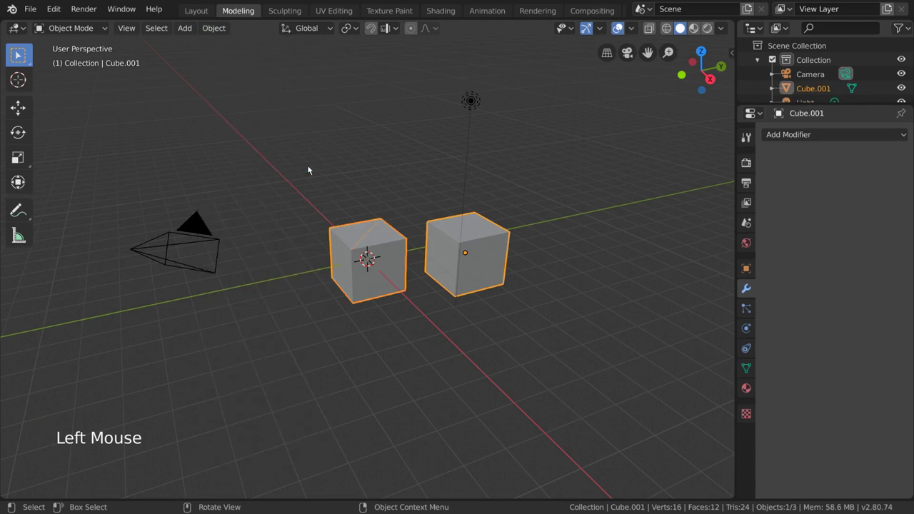
key(ctrl+z)
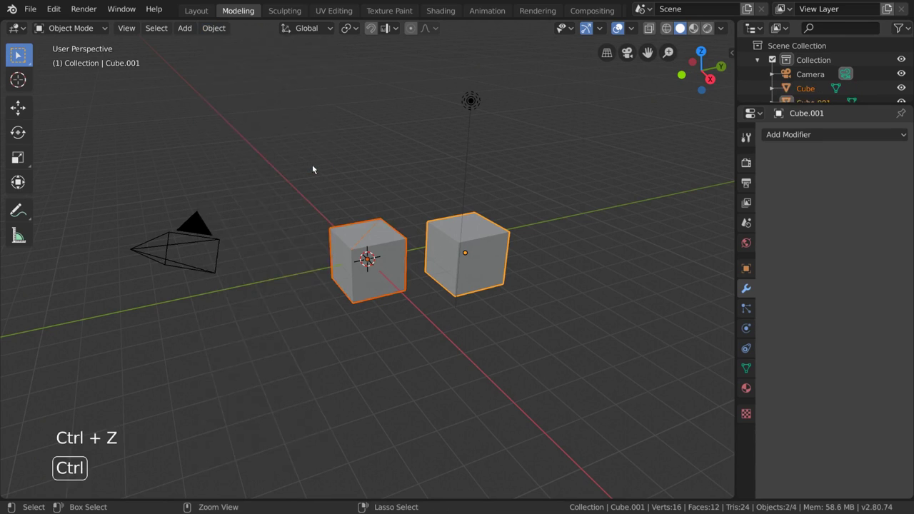
key(ctrl+j)
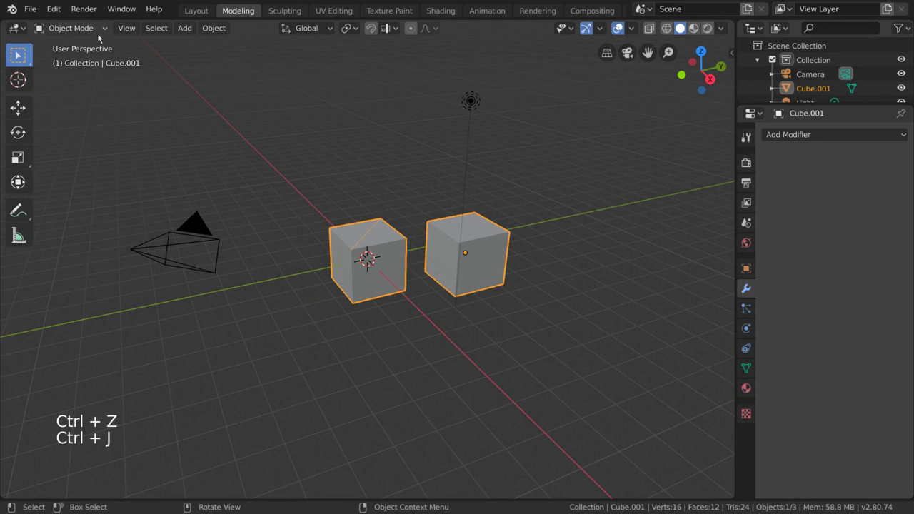
- In Edit Mode, bridge a top corner of each cube with a new edge
click(96, 28)
click(97, 63)
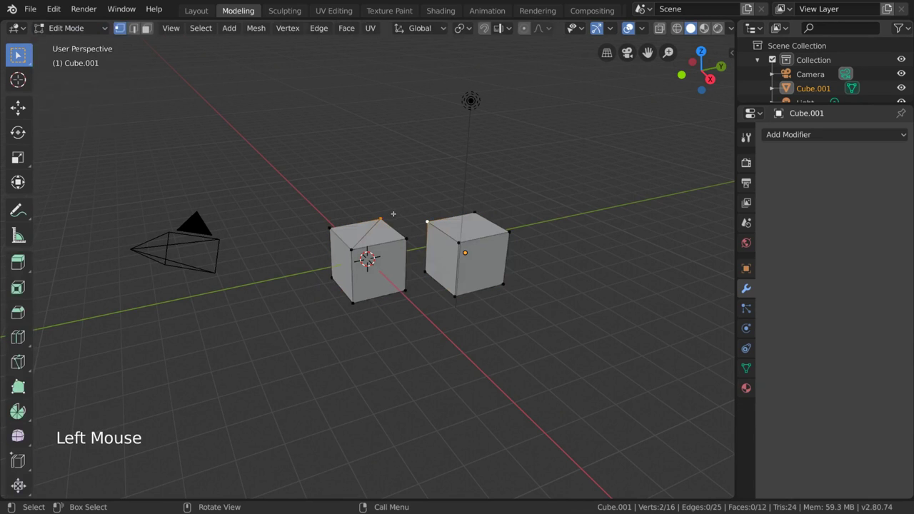
key(f)
- Select the vertices of the right cube's front-left and right side faces
click(427, 222)
shift+click(426, 272)
shift+click(455, 296)
shift+click(458, 243)
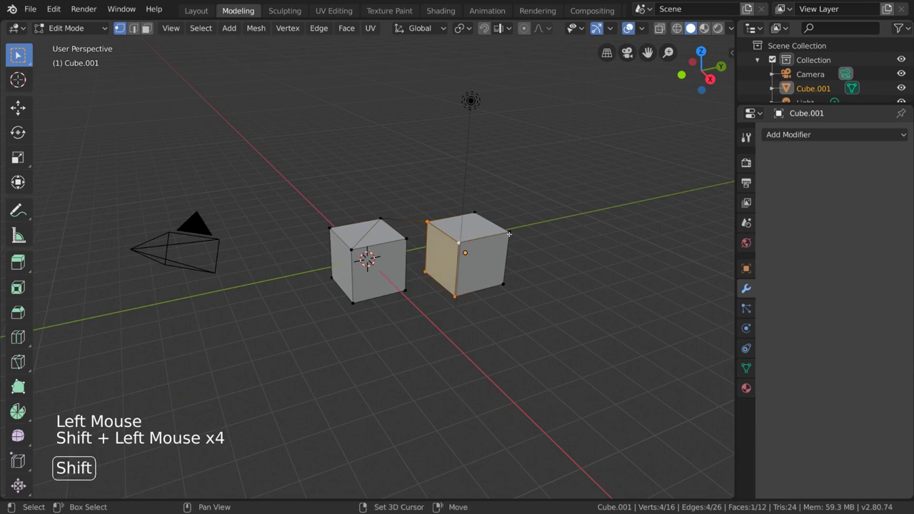
shift+click(503, 283)
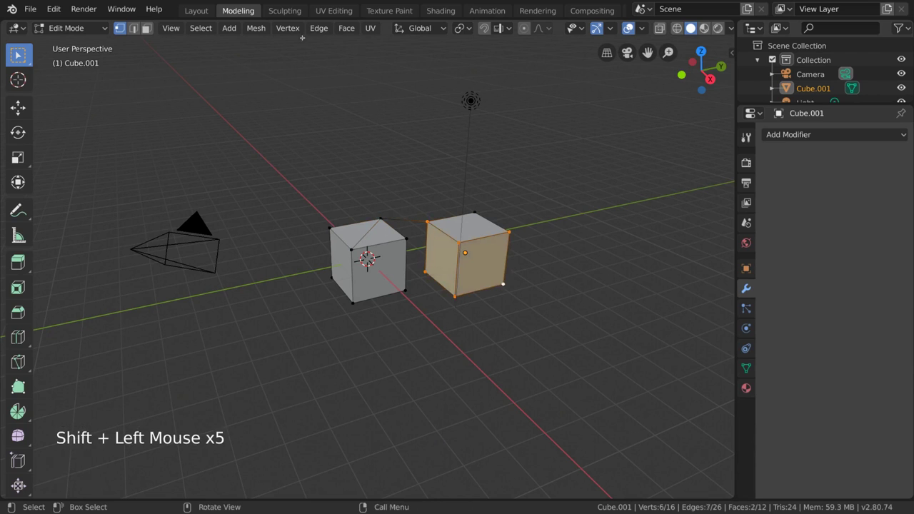
- Separate the selection into Cube.000 via Mesh > Separate, then grab it in Object Mode
click(256, 28)
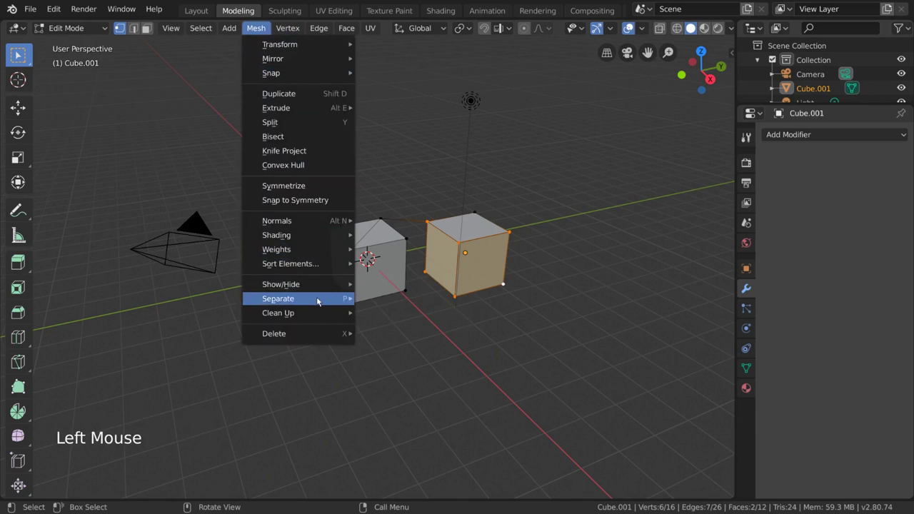
mouse_move(279, 299)
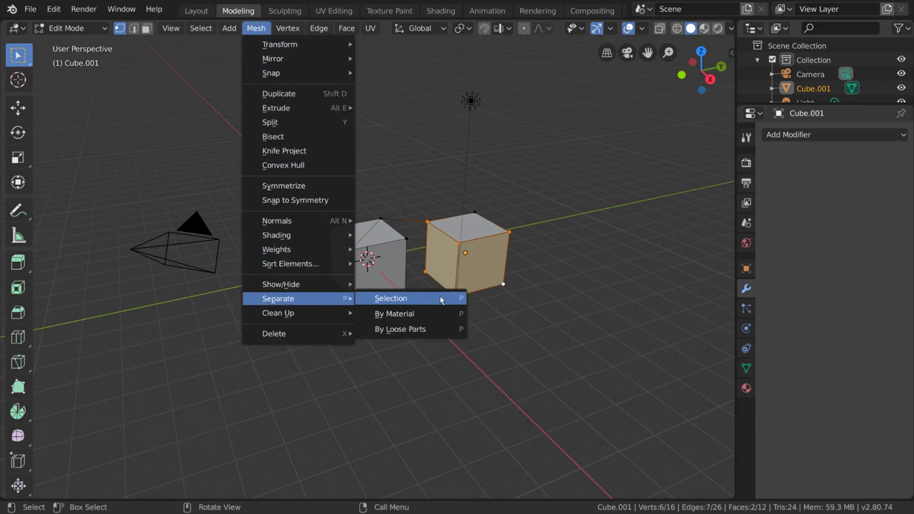
click(432, 300)
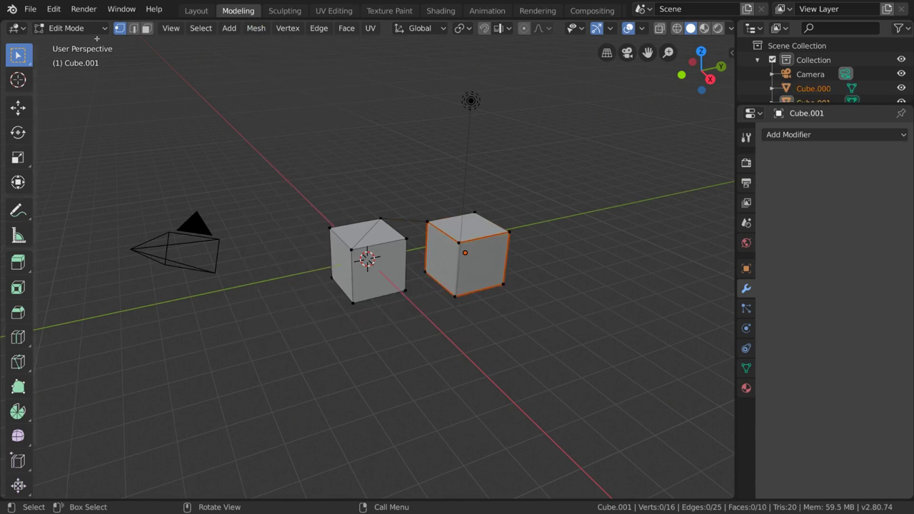
click(68, 28)
click(76, 43)
key(g)
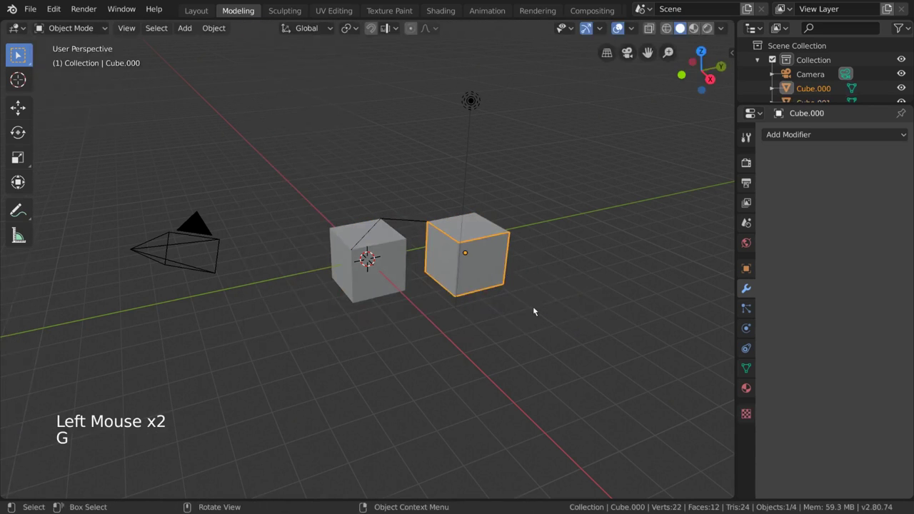